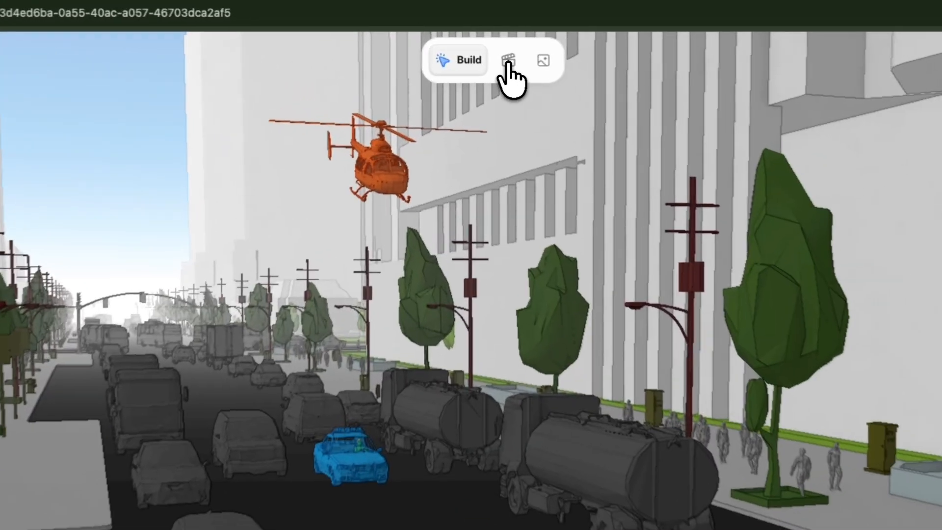
Step: Switch to Compose mode, add a new shot from the current street view, and delete Shot 1 from Scene 1
left_click(480, 61)
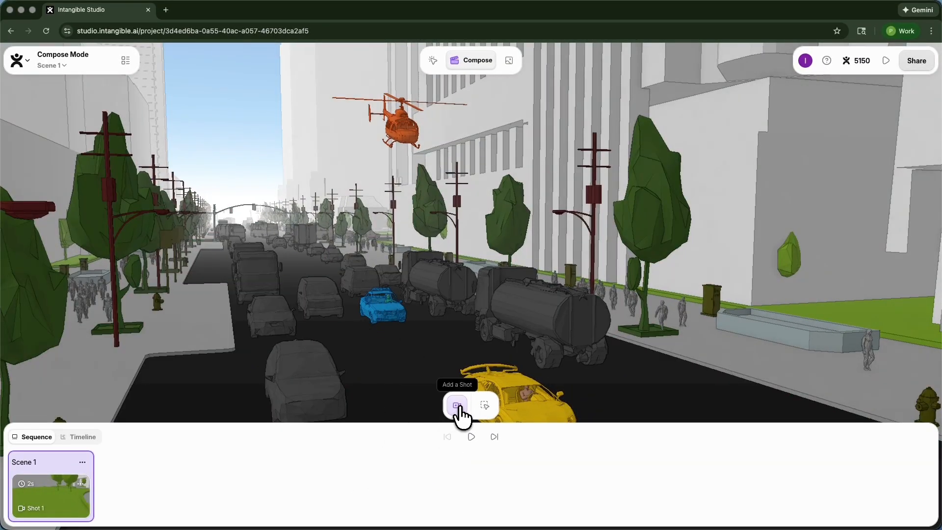
left_click(458, 406)
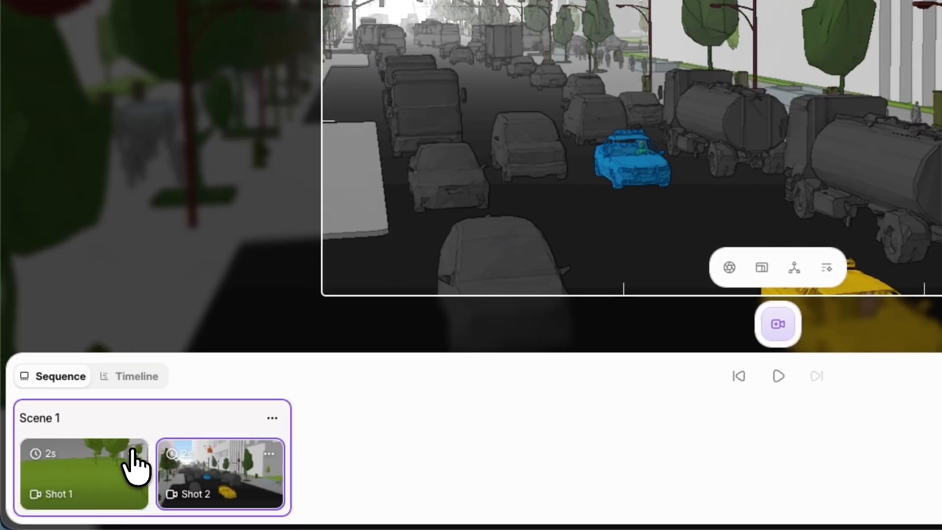
left_click(14, 454)
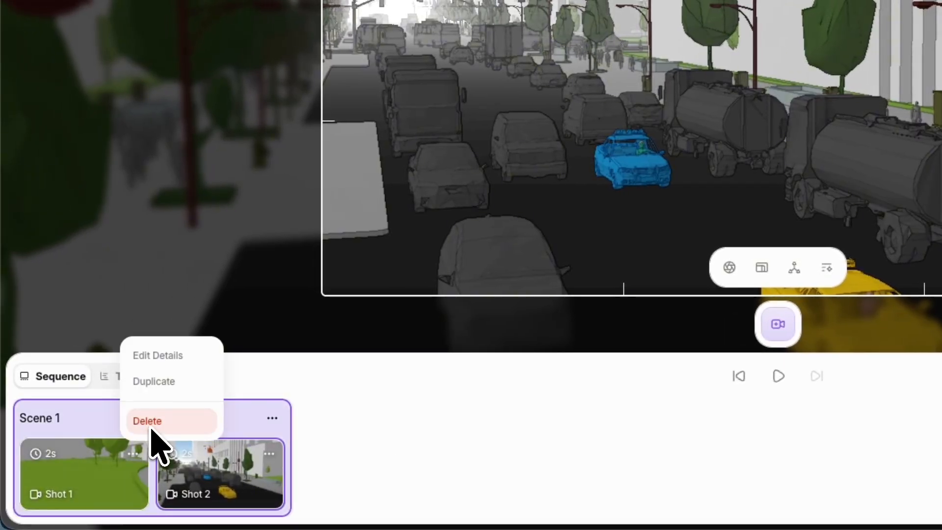
left_click(150, 421)
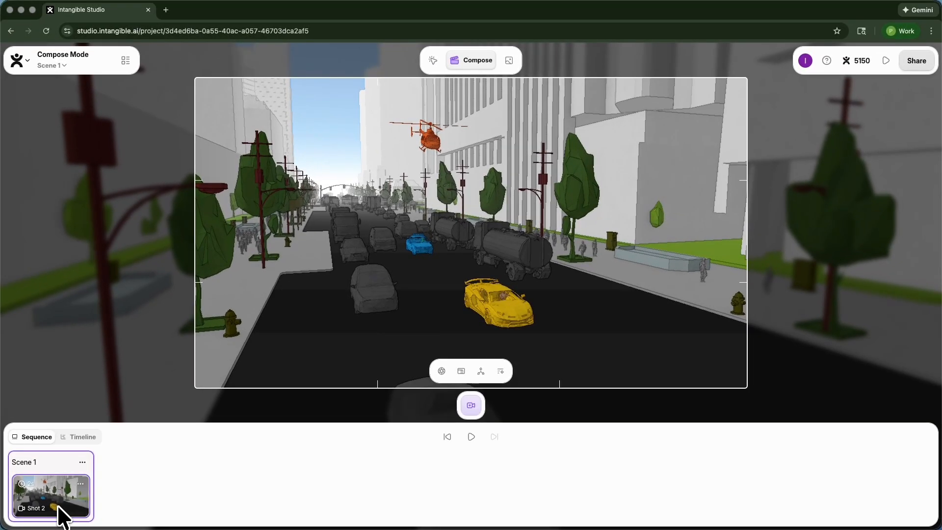
Step: Turn on the camera move controls for Shot 2, lower the camera and push it in towards the yellow sports car
left_click(57, 505)
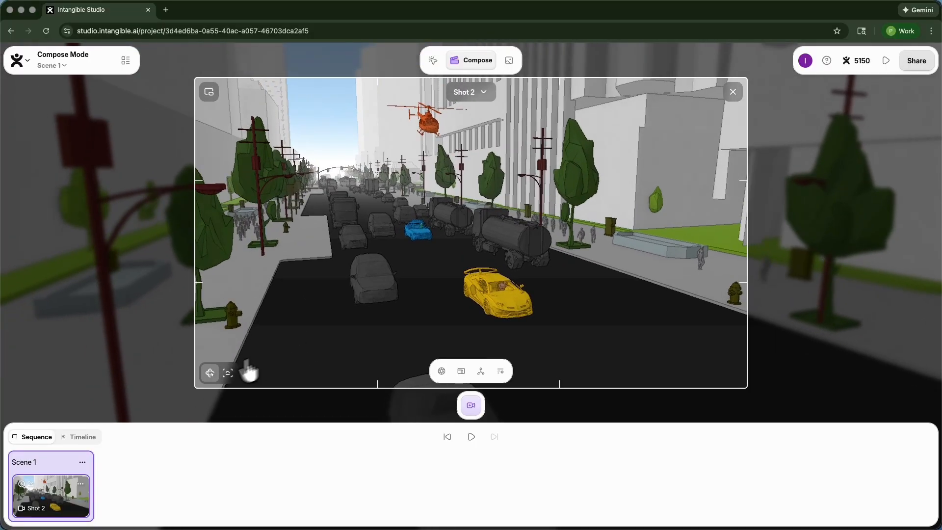
left_click(228, 375)
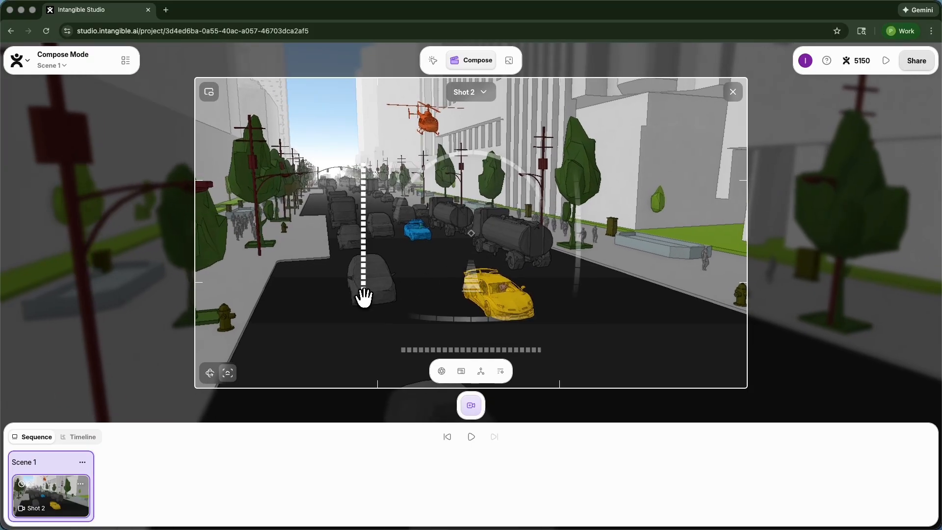
left_click_drag(364, 297, 379, 385)
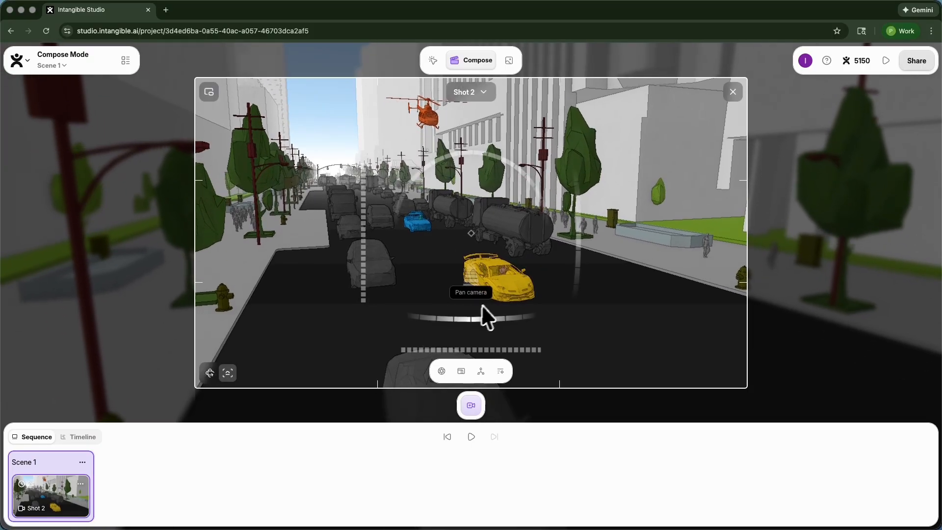
left_click_drag(471, 277, 496, 221)
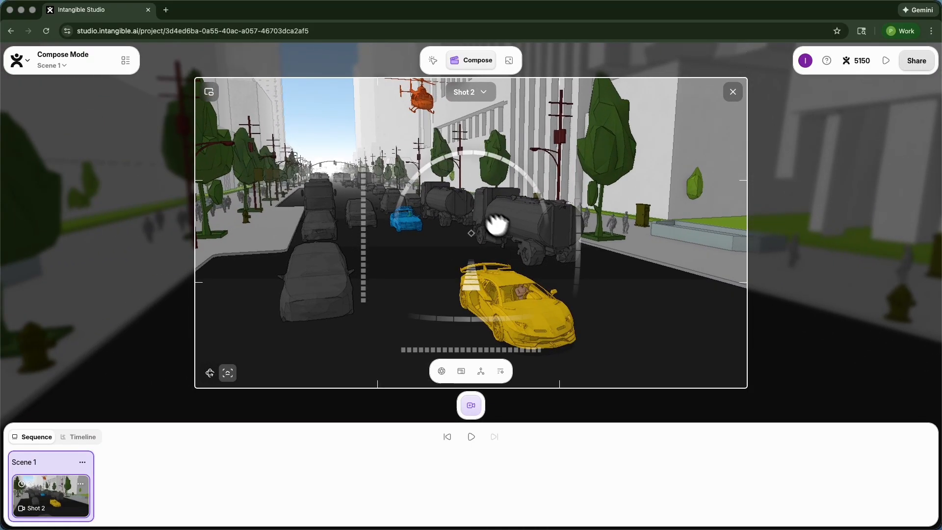
Step: Refine Shot 2's framing by adjusting the camera's tilt and height and panning it to the right
left_click_drag(579, 257, 574, 236)
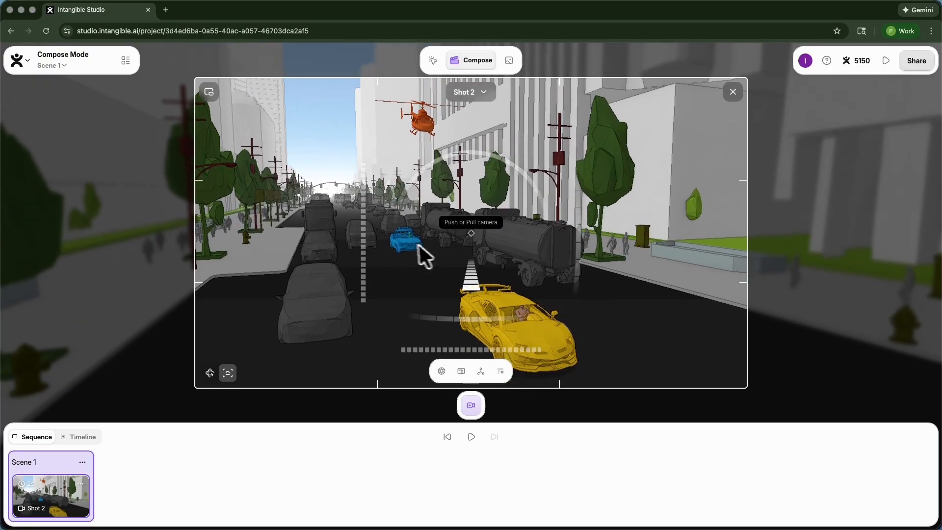
left_click_drag(362, 236, 359, 288)
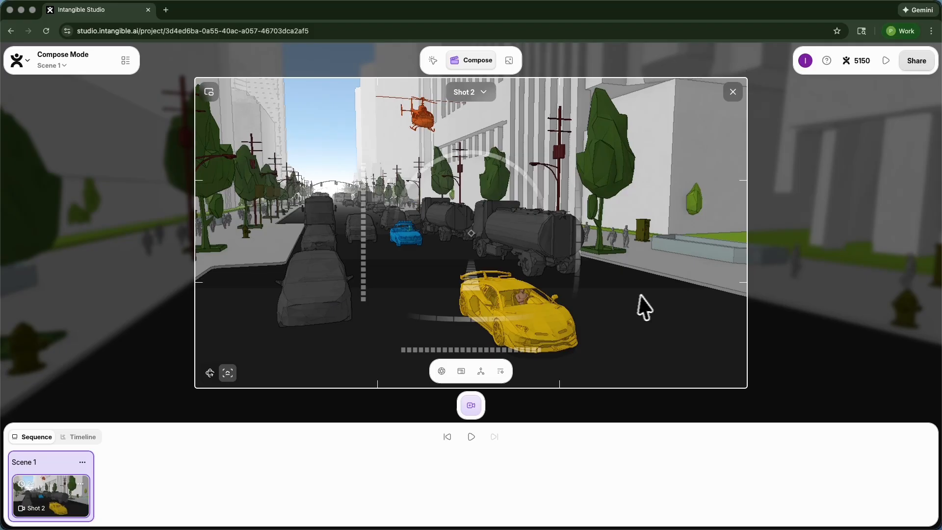
left_click_drag(581, 271, 579, 272)
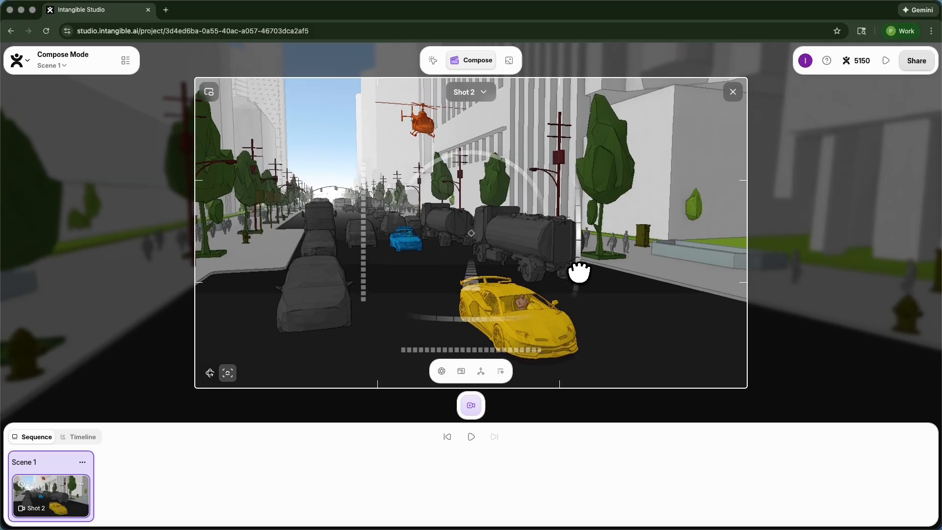
left_click_drag(460, 318, 491, 323)
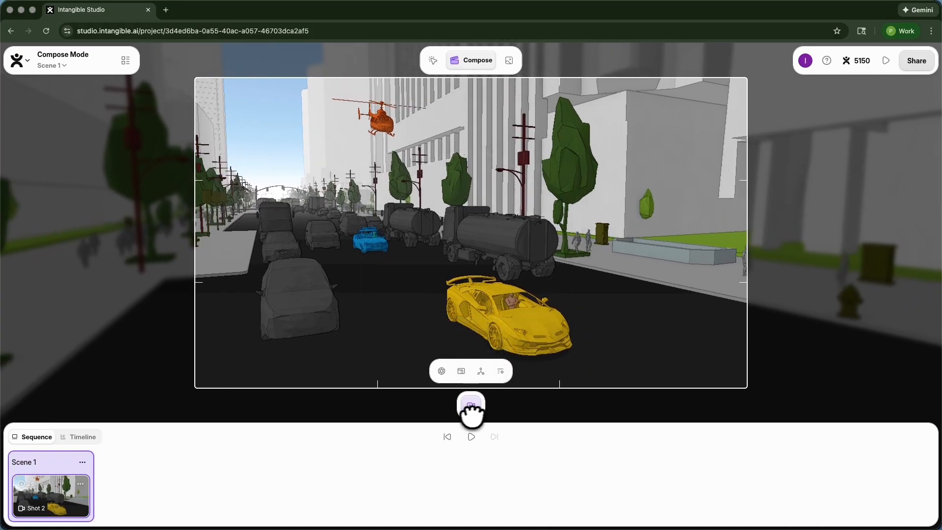
left_click(83, 462)
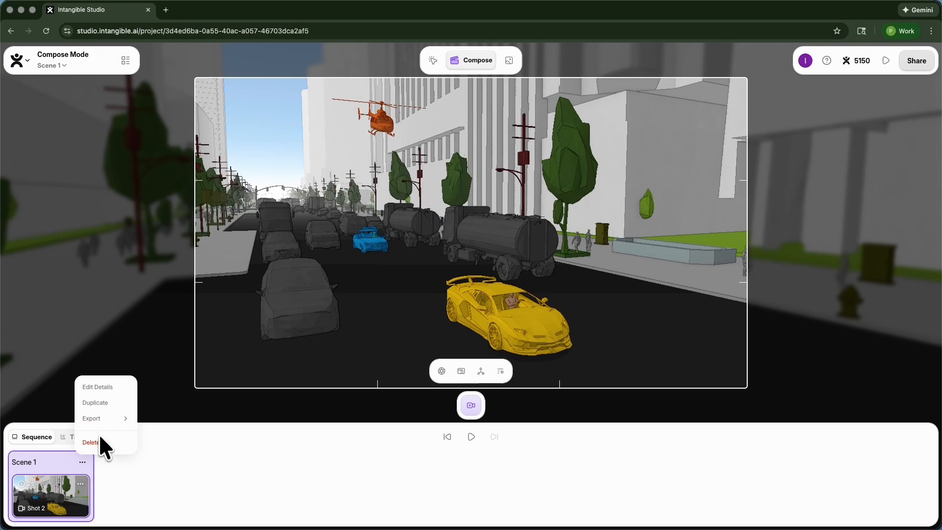
left_click(128, 478)
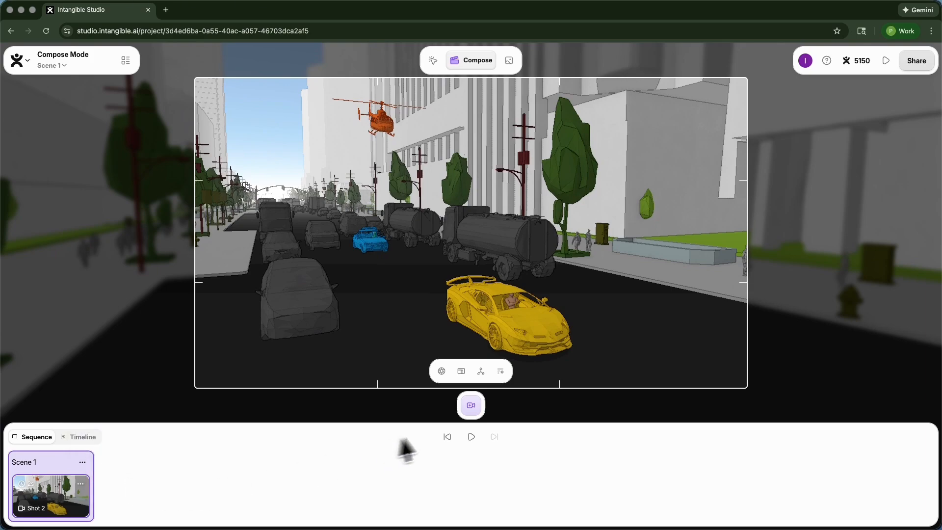
Step: Add a third shot to Scene 1 and move its camera in low and sideways, close to the yellow sports car
left_click(471, 406)
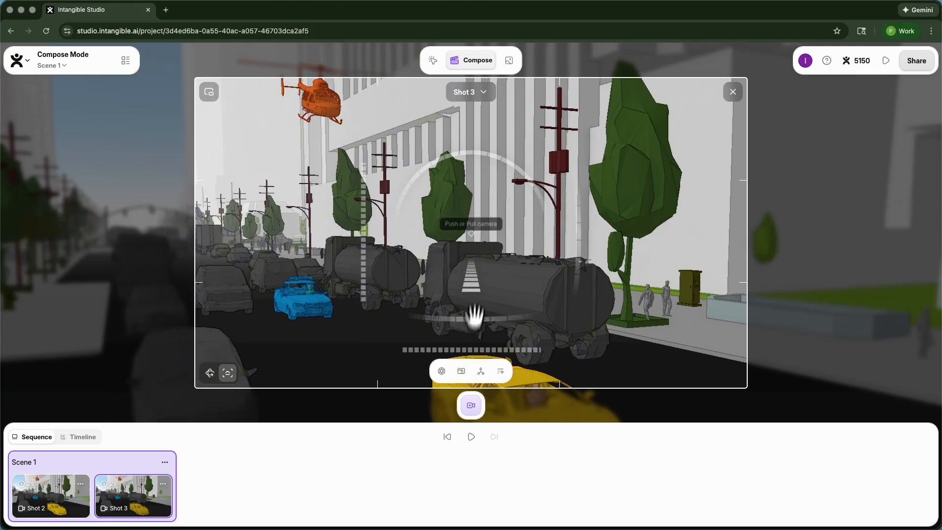
left_click_drag(473, 267, 460, 227)
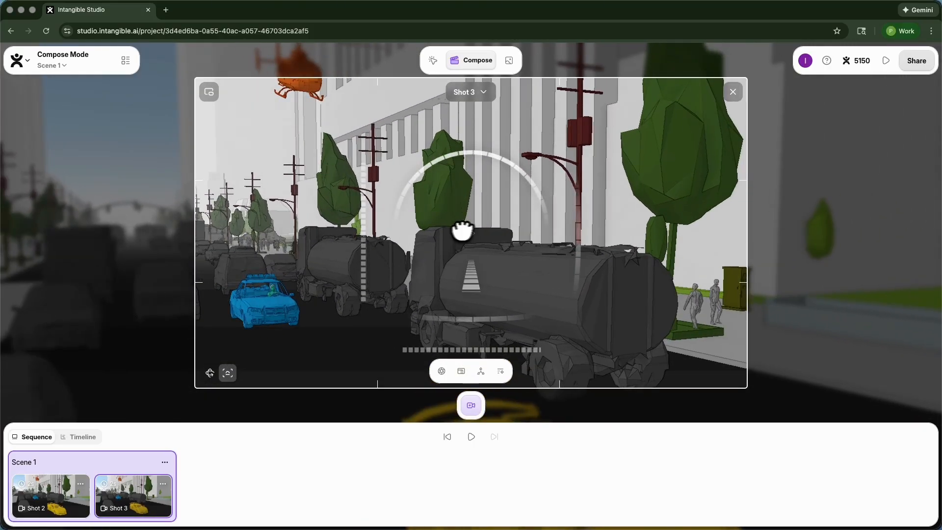
left_click_drag(361, 216, 360, 439)
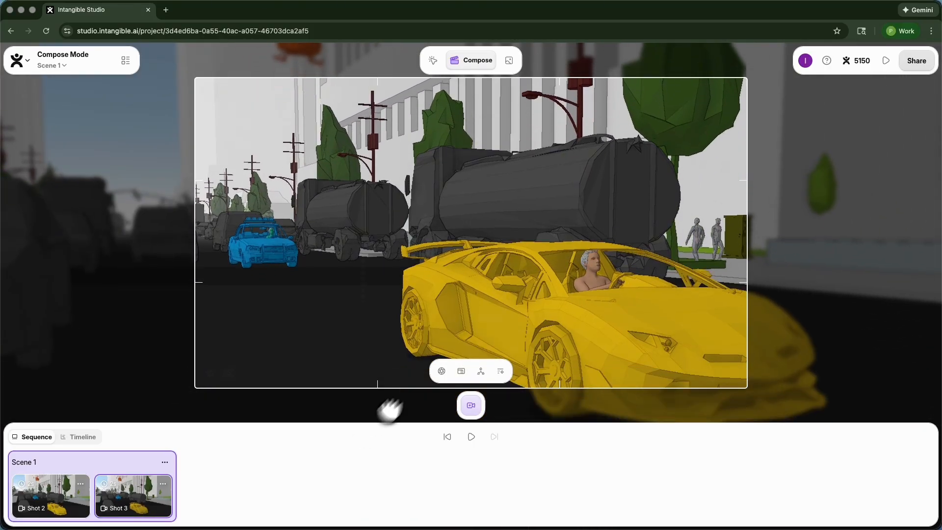
left_click_drag(428, 344, 441, 315)
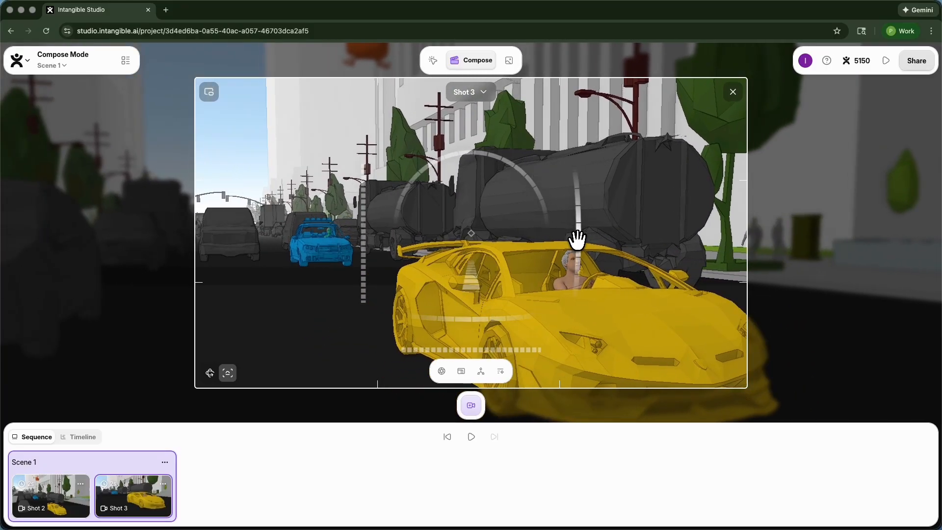
Step: Frame Shot 3 from a low angle by tilting up, lowering the camera and shifting it sideways to fit the yellow car
left_click_drag(574, 238, 570, 198)
left_click_drag(362, 225, 357, 305)
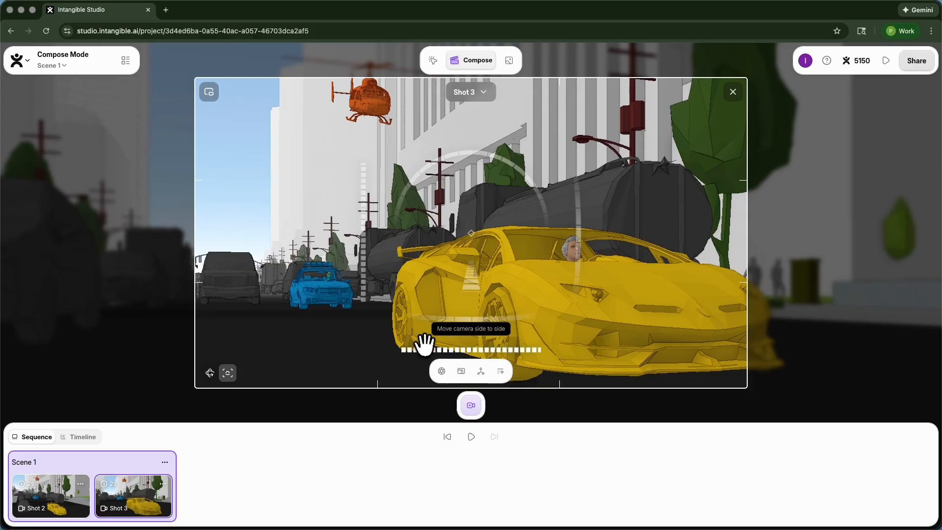
left_click_drag(423, 347, 489, 354)
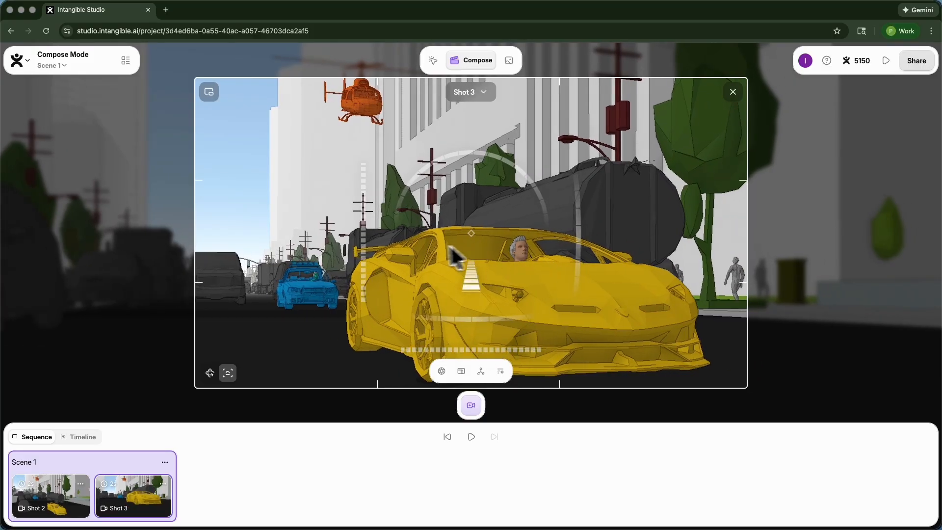
left_click_drag(362, 241, 361, 259)
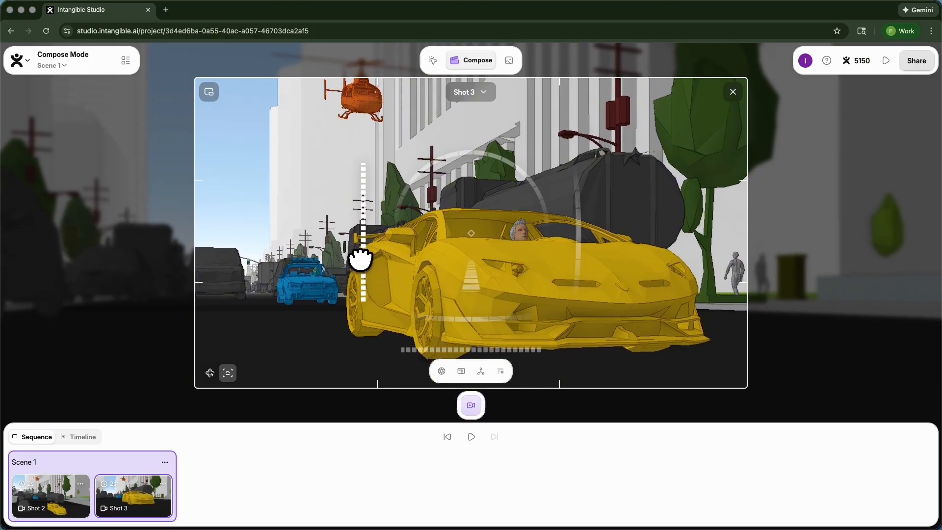
left_click_drag(568, 227, 580, 219)
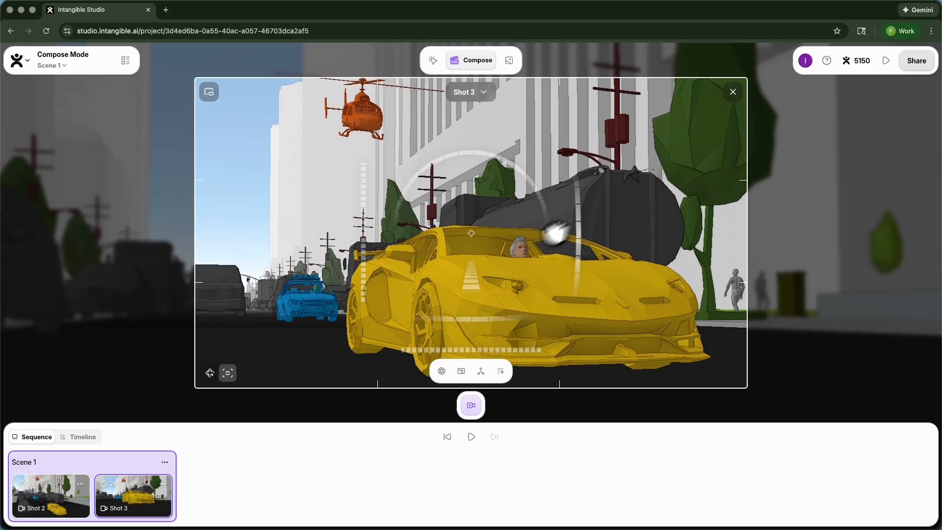
Step: Try the 24mm Wide lens on Shot 3 and push the camera closer to the yellow car
left_click(441, 371)
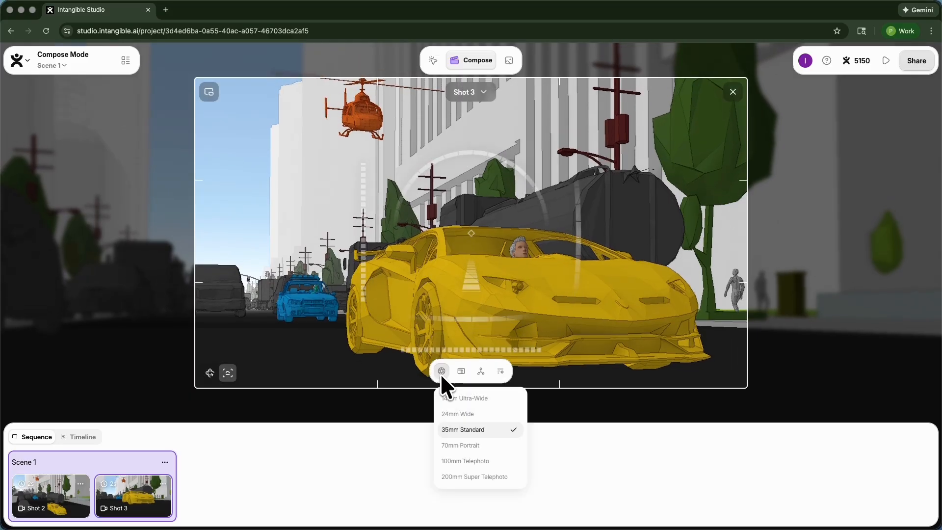
left_click(450, 414)
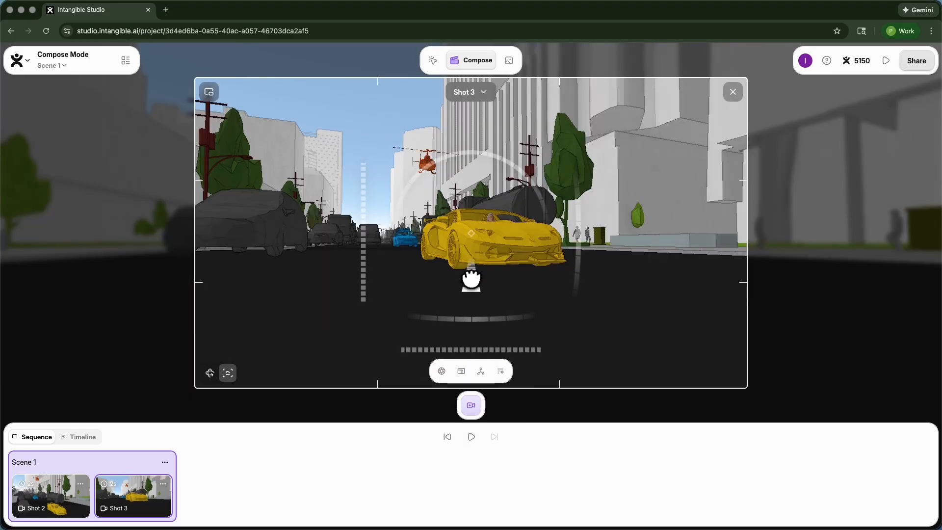
mouse_move(471, 279)
left_mouse_down()
mouse_move(475, 250)
mouse_move(471, 284)
left_mouse_up()
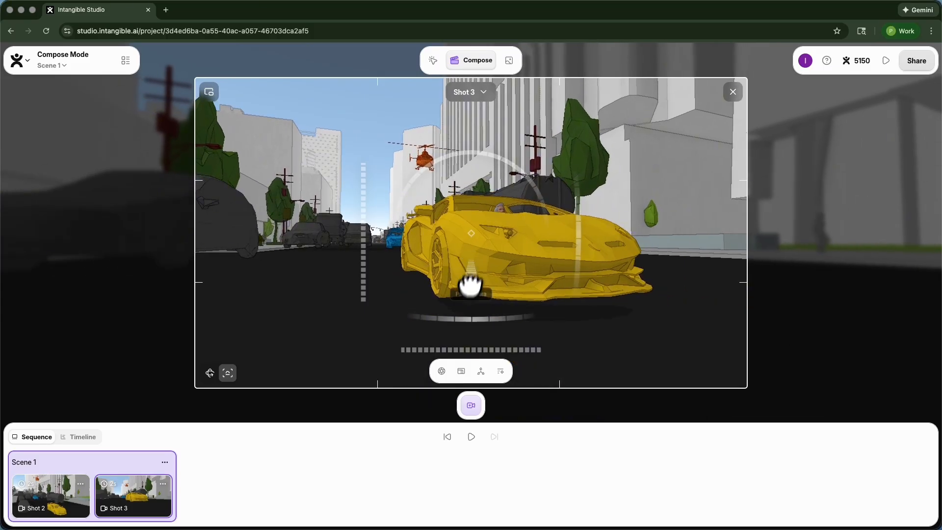
Step: Return Shot 3 to the 35mm Standard lens and shift the camera sideways so the blue car shows behind the yellow one
left_click(442, 371)
left_click(457, 443)
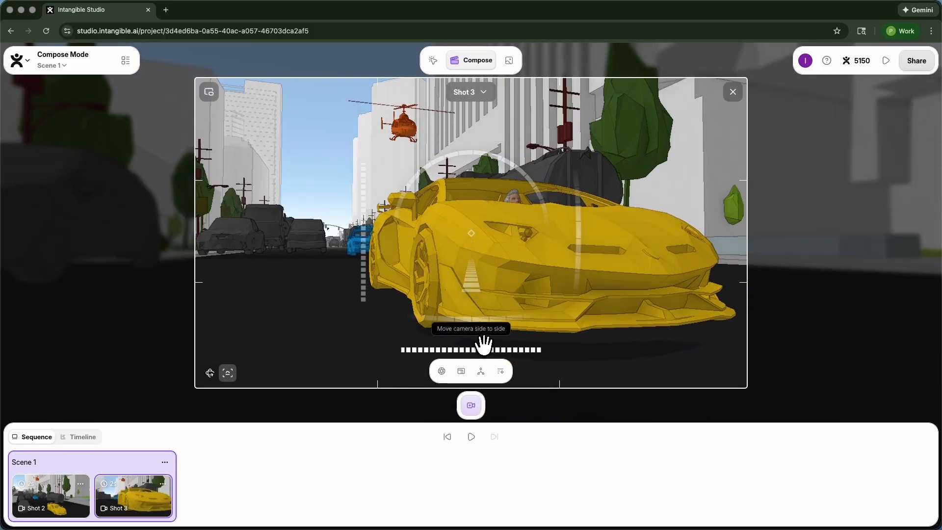
left_click_drag(482, 343, 529, 322)
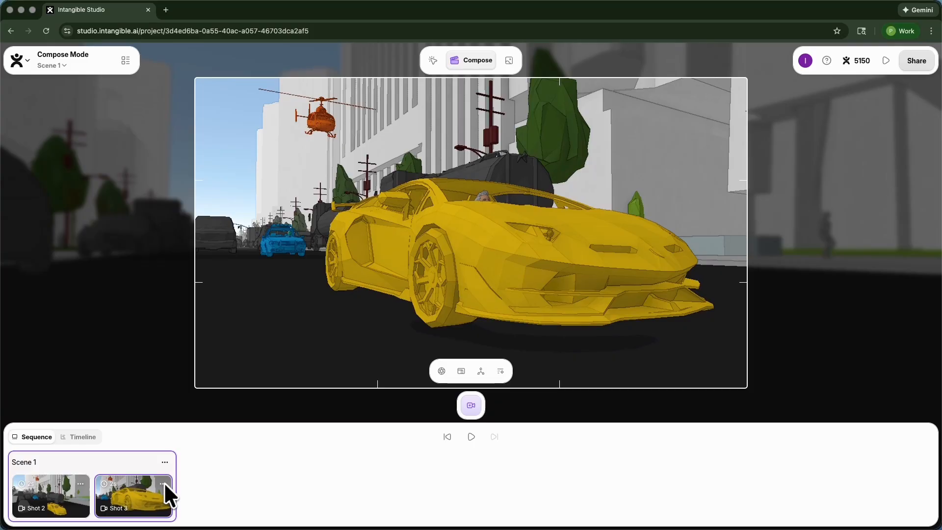
Step: Add another shot to Scene 1, focus on the blue car, and bring the camera around behind it and inside its cabin
left_click(472, 410)
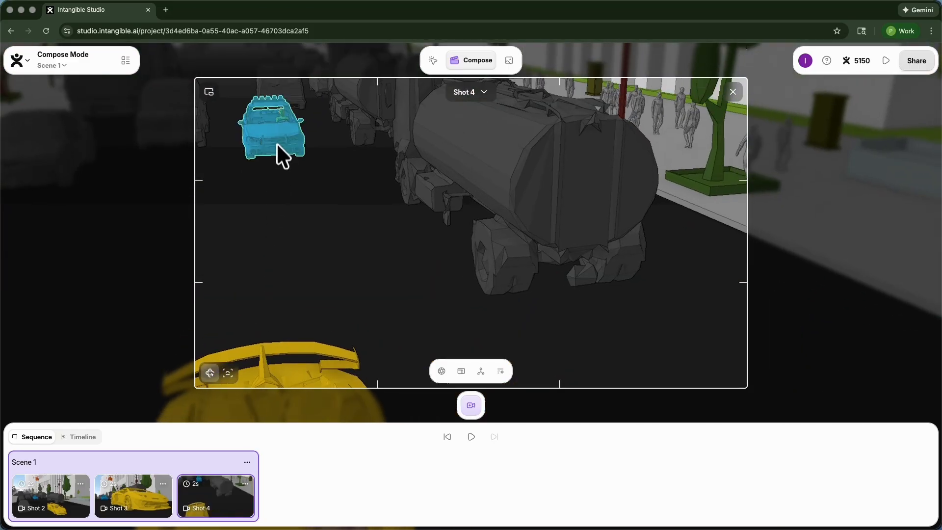
left_click(278, 140)
key("f")
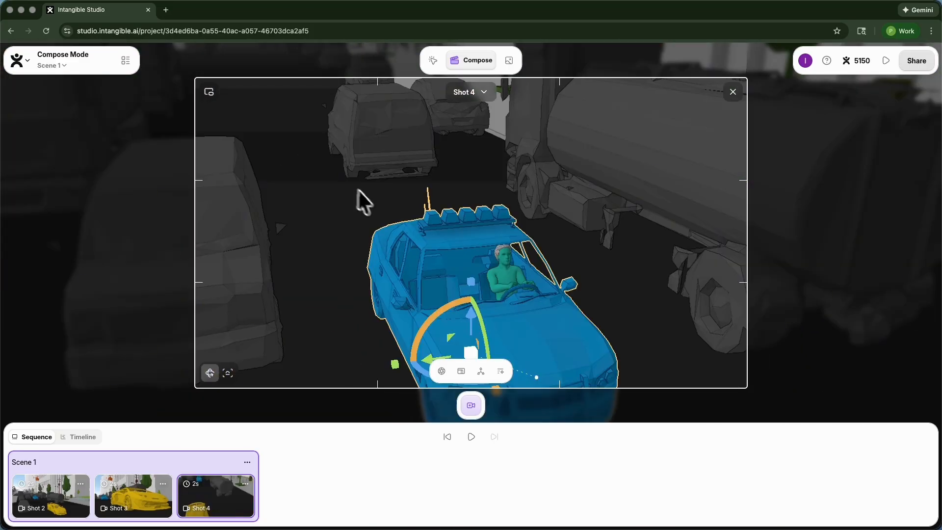
left_click_drag(357, 191, 453, 228)
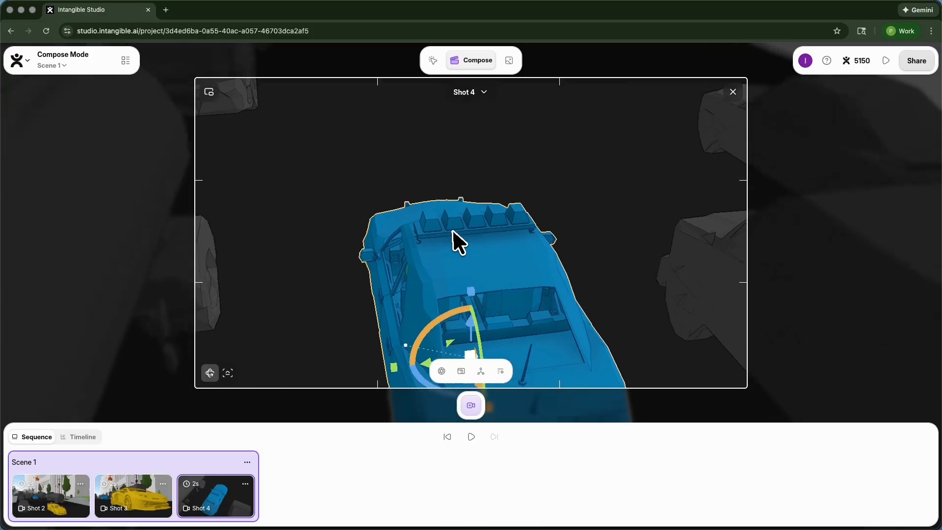
scroll(452, 228, "up", 10)
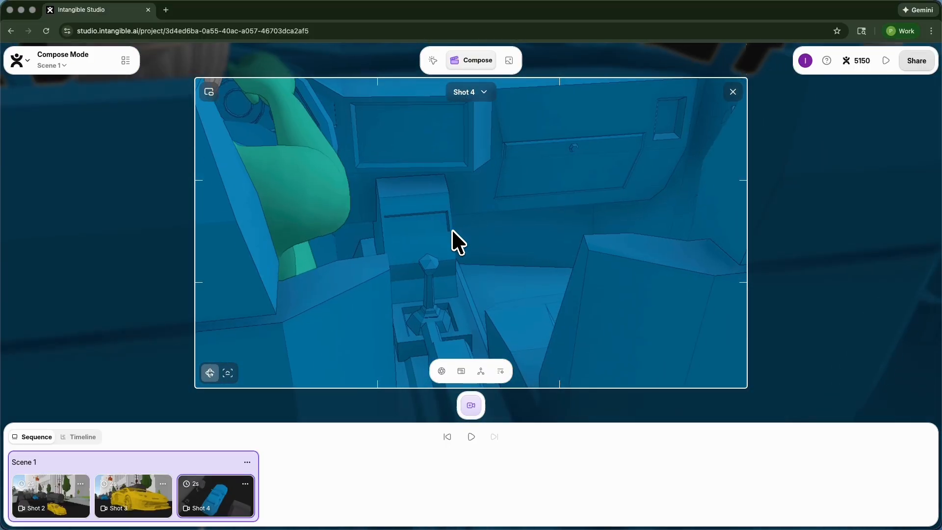
scroll(452, 229, "up", 3)
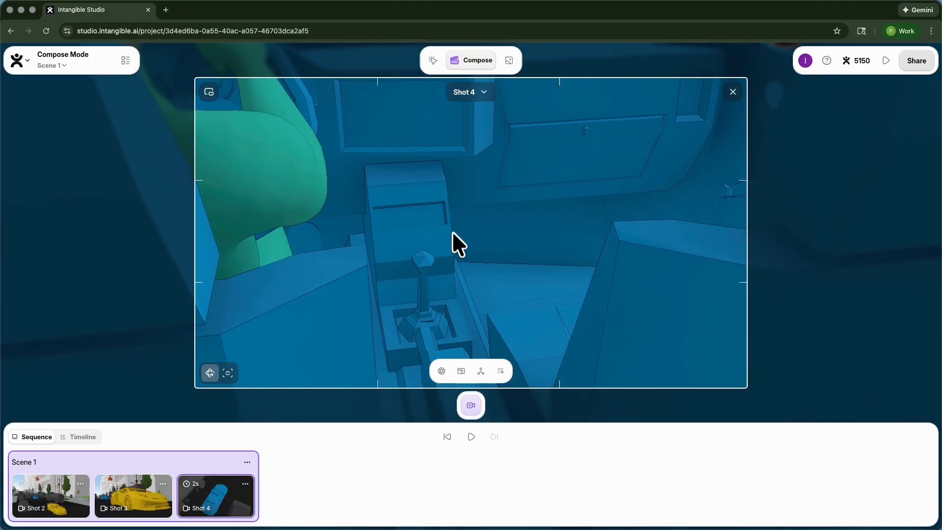
Step: Use the camera move controls to tilt and pan Shot 4 so it looks over the driver through the windshield at the yellow car
left_click(227, 374)
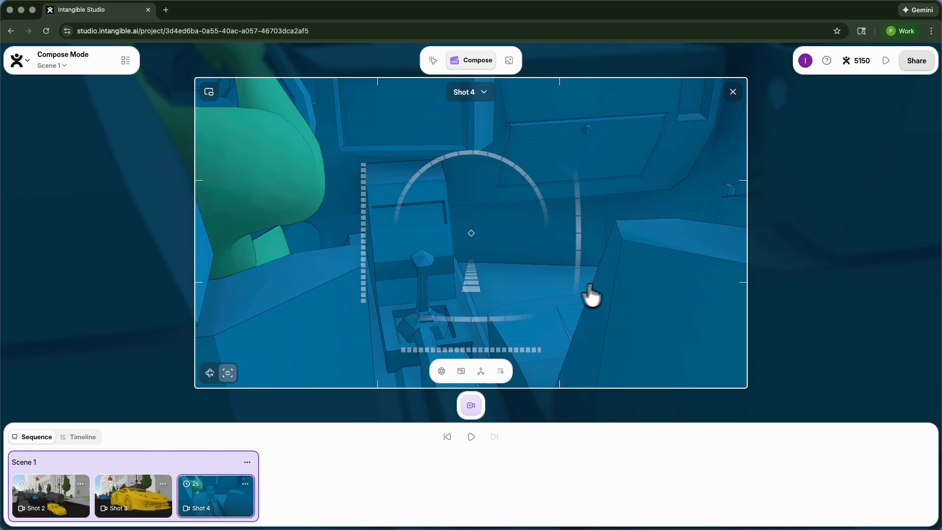
left_click_drag(591, 294, 567, 144)
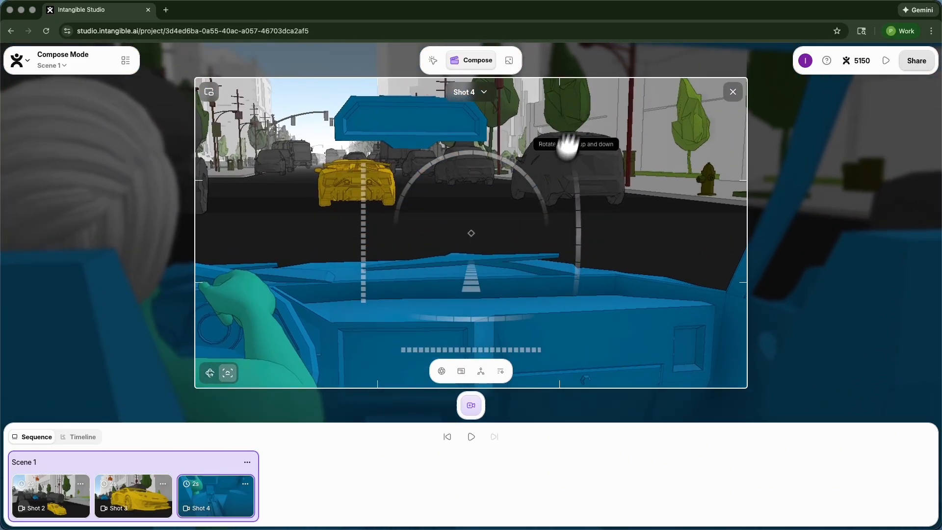
left_click_drag(471, 322, 484, 293)
left_click_drag(578, 242, 574, 217)
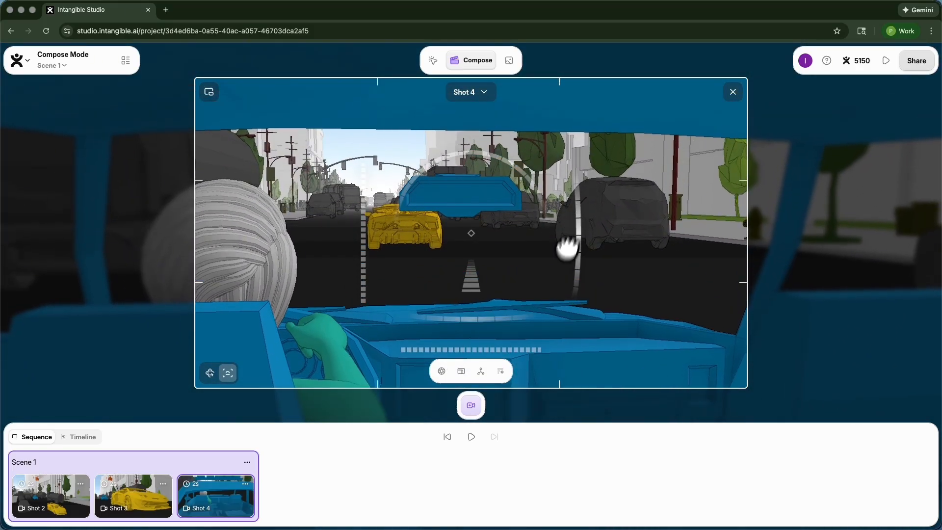
Step: Raise Shot 4's camera and pan it slightly so the driver and the yellow car ahead both sit in frame
mouse_move(364, 246)
left_mouse_down()
mouse_move(362, 269)
mouse_move(361, 260)
left_mouse_up()
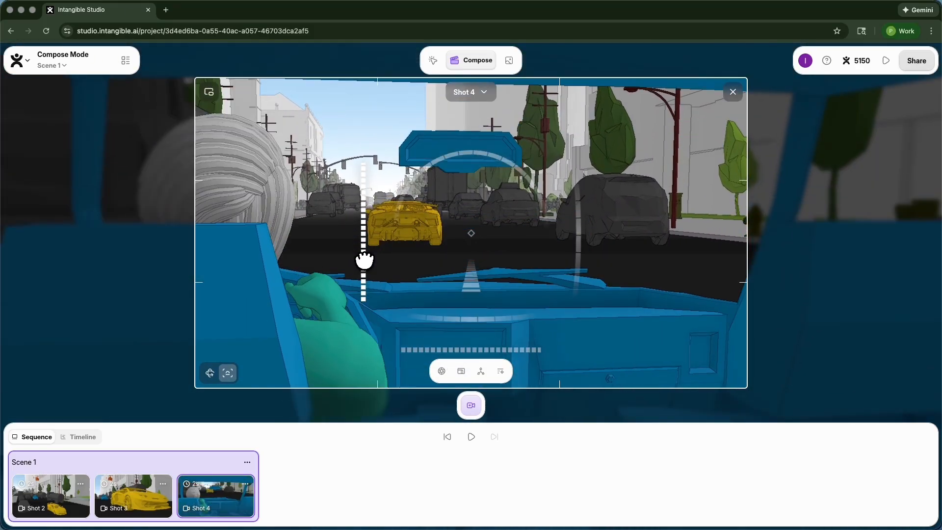
left_click_drag(509, 329, 484, 320)
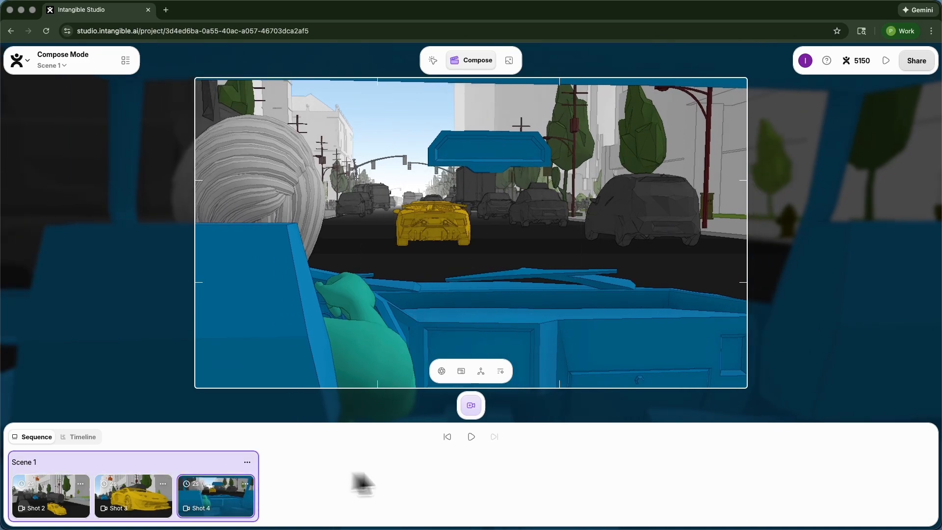
Step: Add another shot to Scene 1 and orbit its camera out of the blue car to a high view over the street near the helicopter
left_click(471, 406)
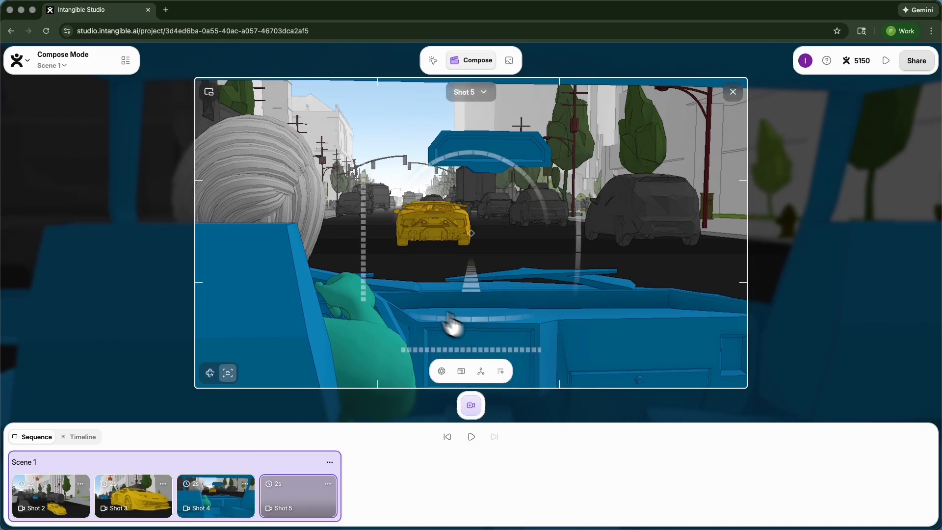
left_click(210, 373)
scroll(378, 279, "down", 10)
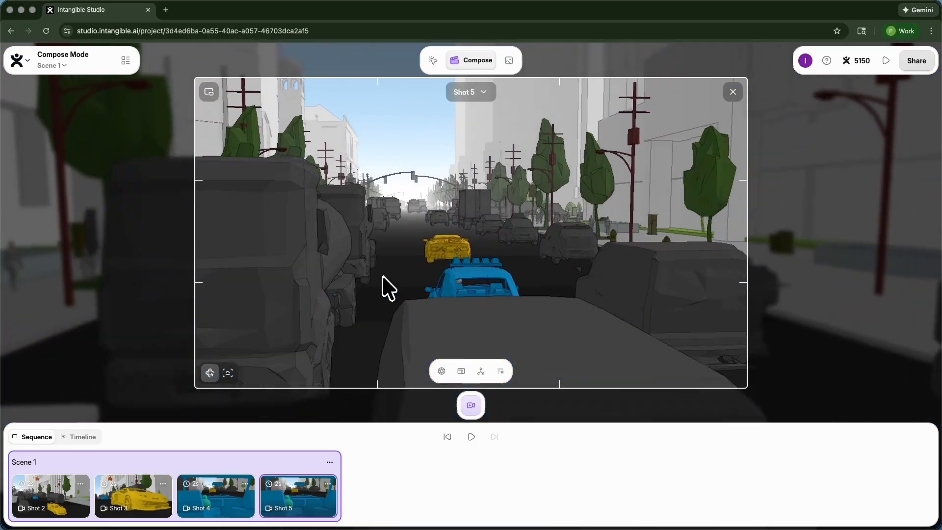
left_click_drag(446, 240, 438, 280)
mouse_move(420, 249)
left_mouse_down()
mouse_move(436, 263)
mouse_move(429, 237)
left_mouse_up()
scroll(436, 263, "down", 5)
scroll(465, 273, "up", 10)
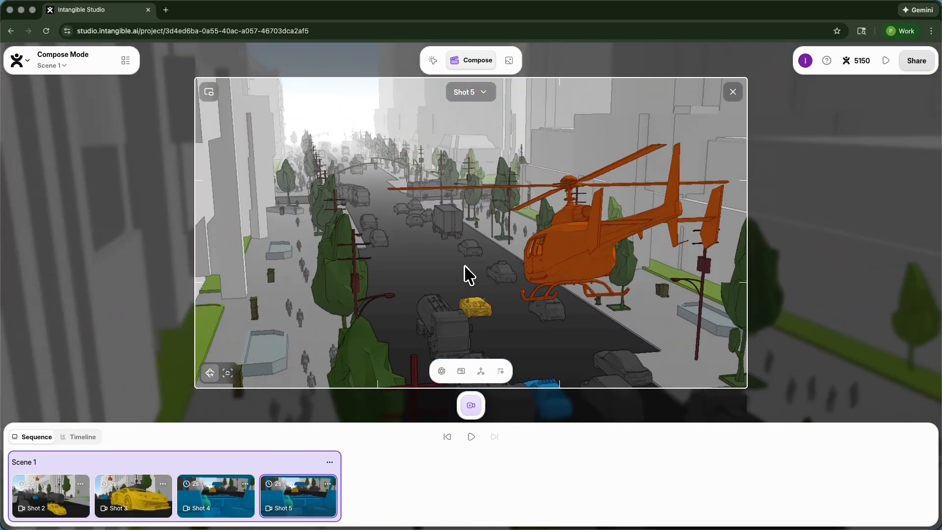
scroll(468, 268, "up", 3)
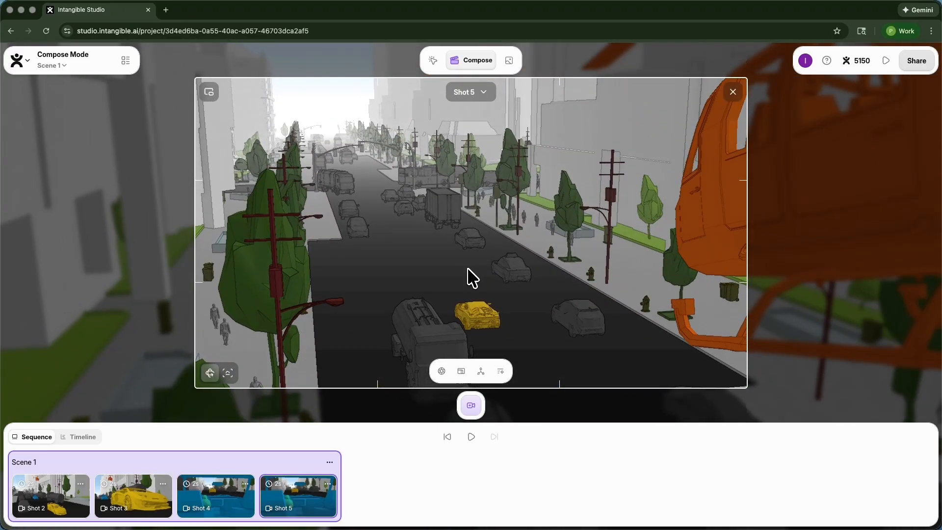
Step: Orbit and shift Shot 5's camera sideways so the orange helicopter fills one side of the frame with the street chase below
mouse_move(468, 268)
left_mouse_down()
mouse_move(488, 272)
mouse_move(453, 275)
left_mouse_up()
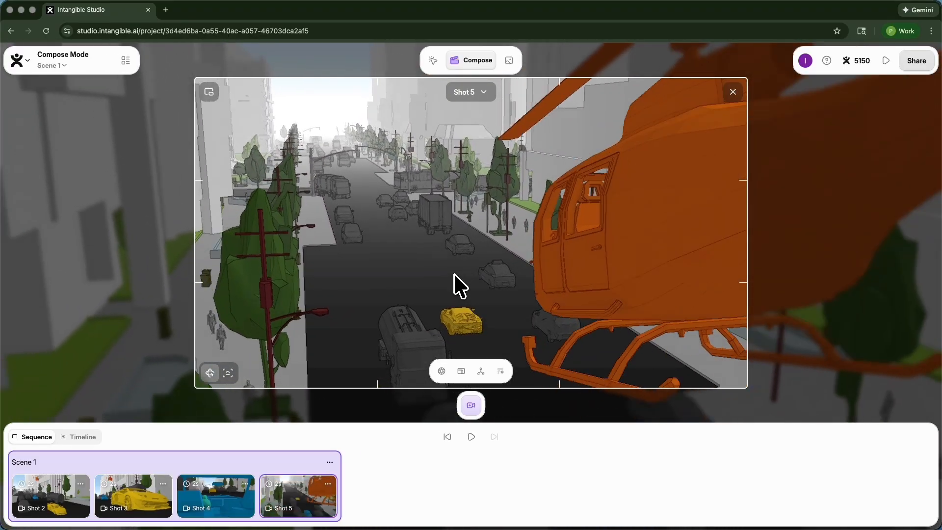
left_click_drag(454, 274, 429, 274)
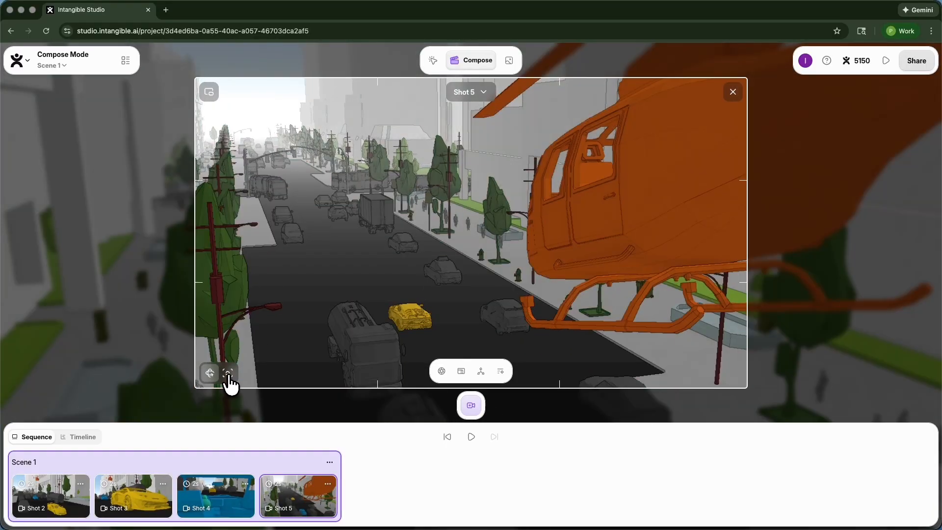
left_click(227, 373)
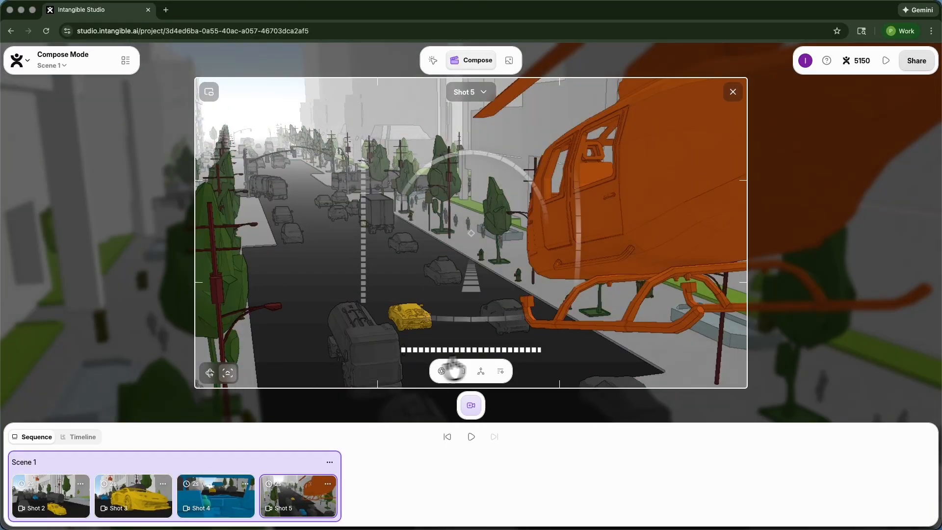
left_click_drag(461, 320, 470, 350)
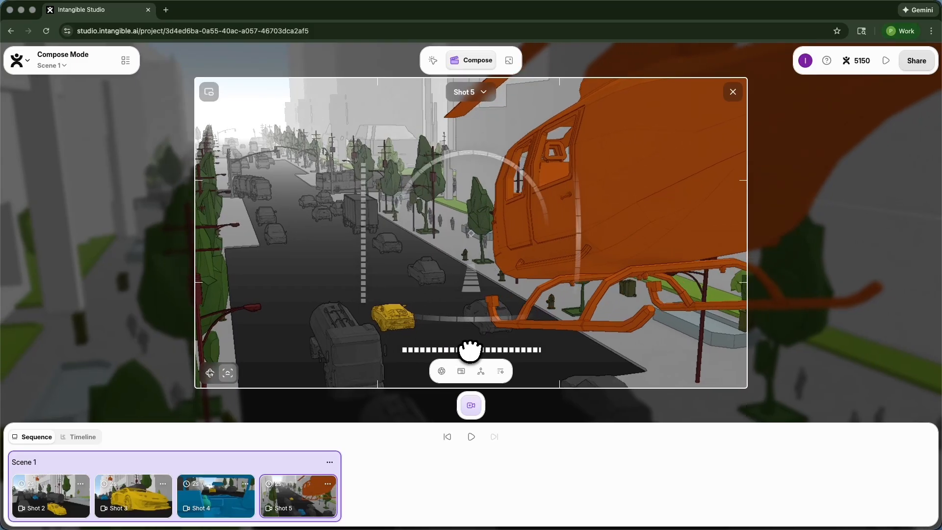
Step: Review the framing of Shots 2, 3, 4 and 5 one after another
left_click(56, 501)
left_click(122, 503)
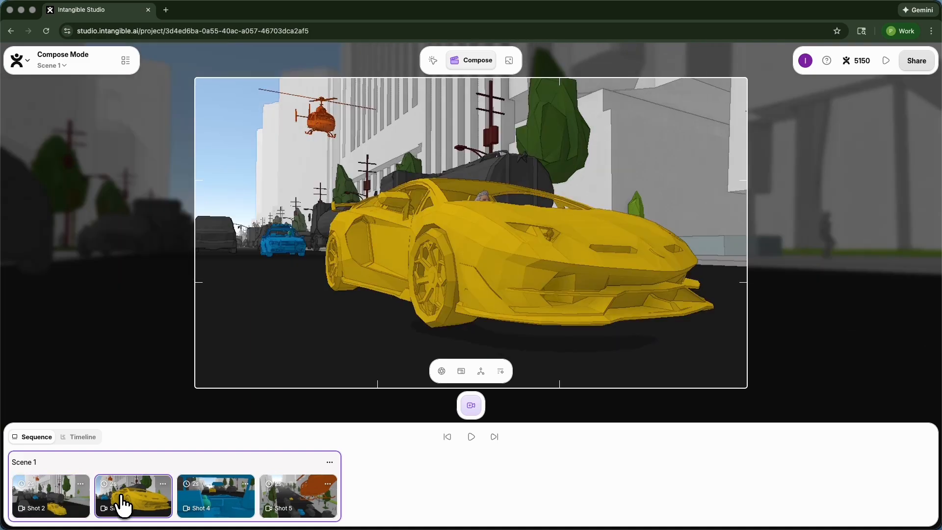
left_click(207, 513)
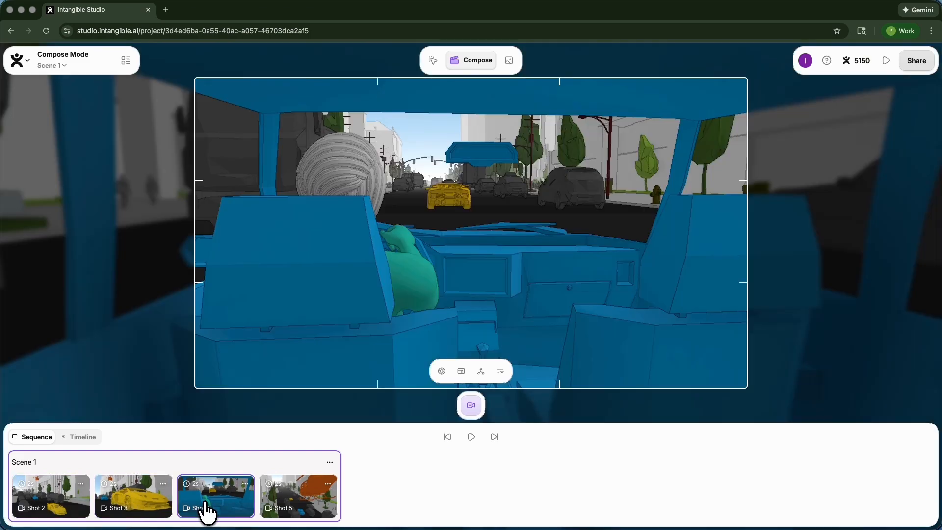
left_click(295, 512)
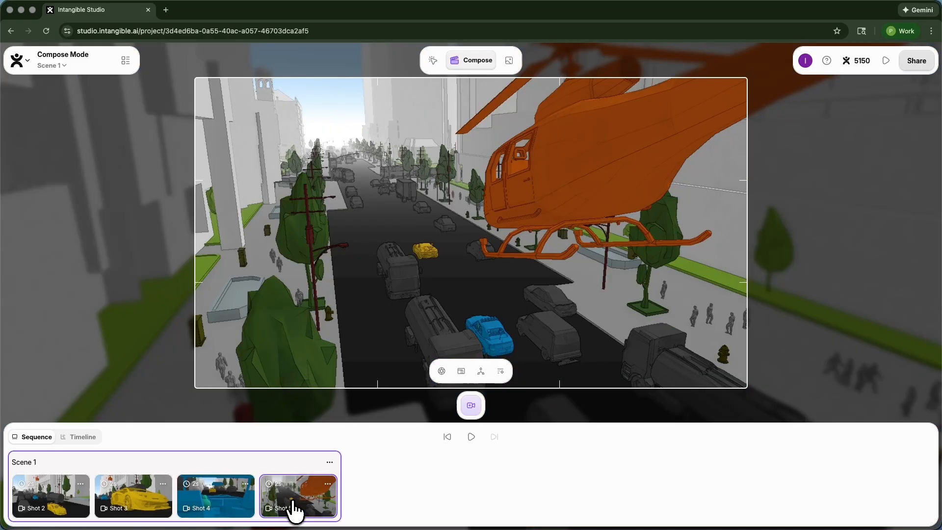
Step: Inspect Shot 5's camera transform, its name and description, and the available lens options
mouse_move(281, 343)
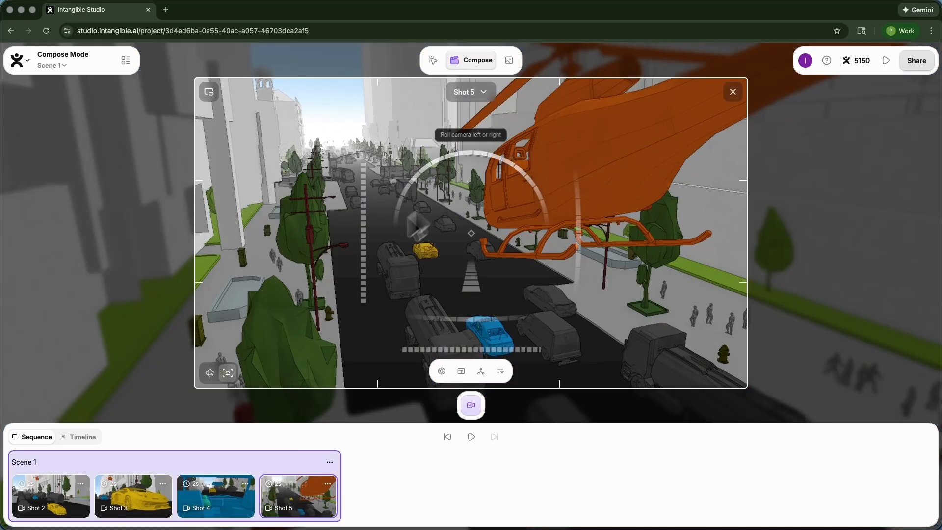
left_click(480, 372)
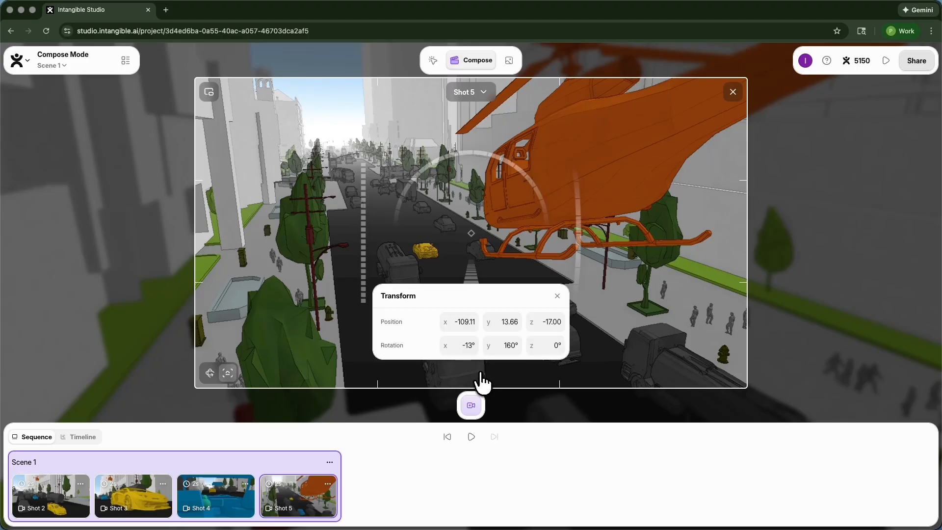
left_click(559, 301)
left_click(501, 372)
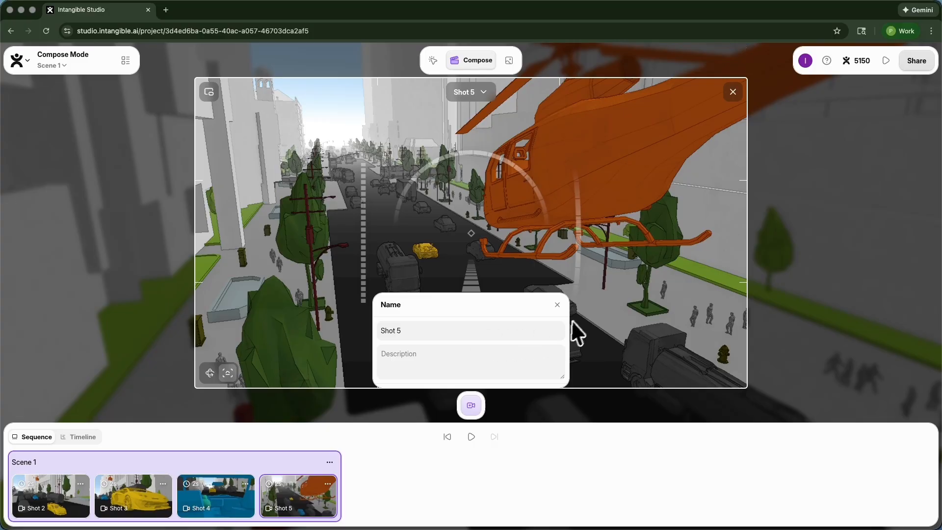
left_click(557, 305)
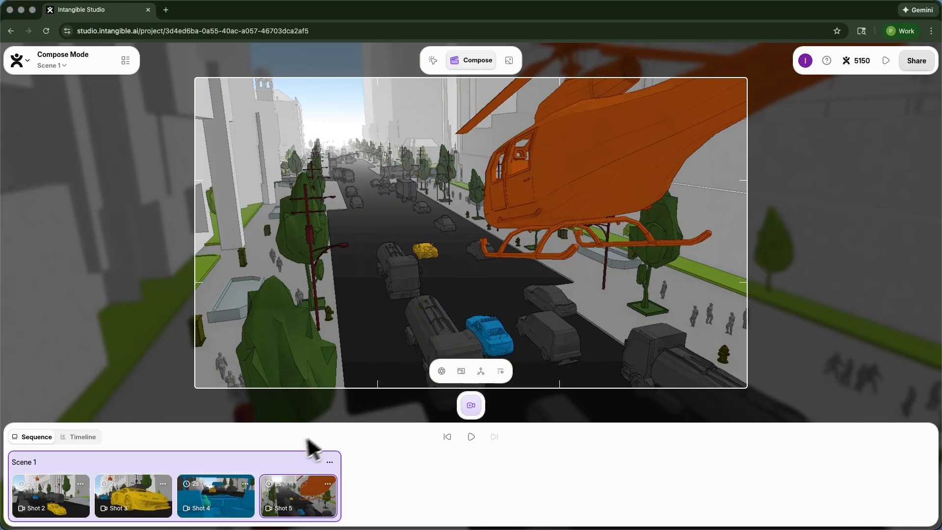
left_click(442, 371)
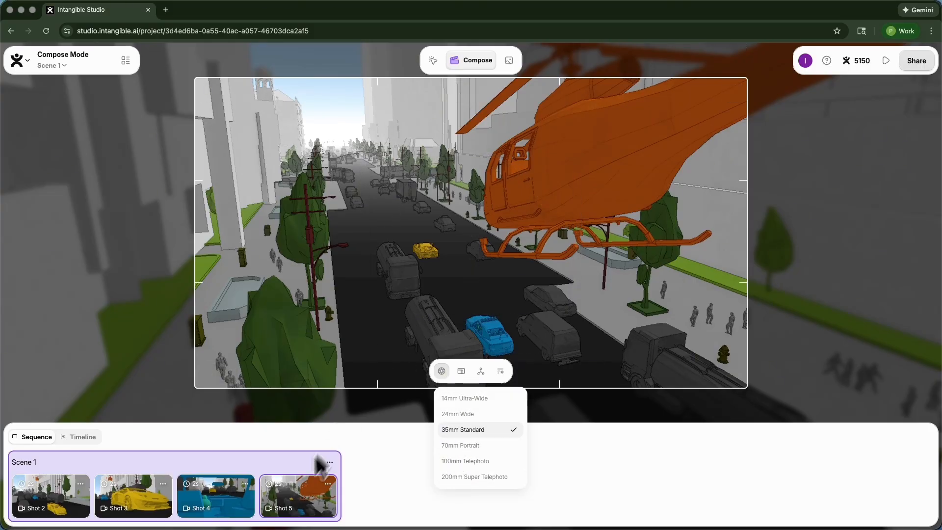
left_click(290, 488)
mouse_move(359, 192)
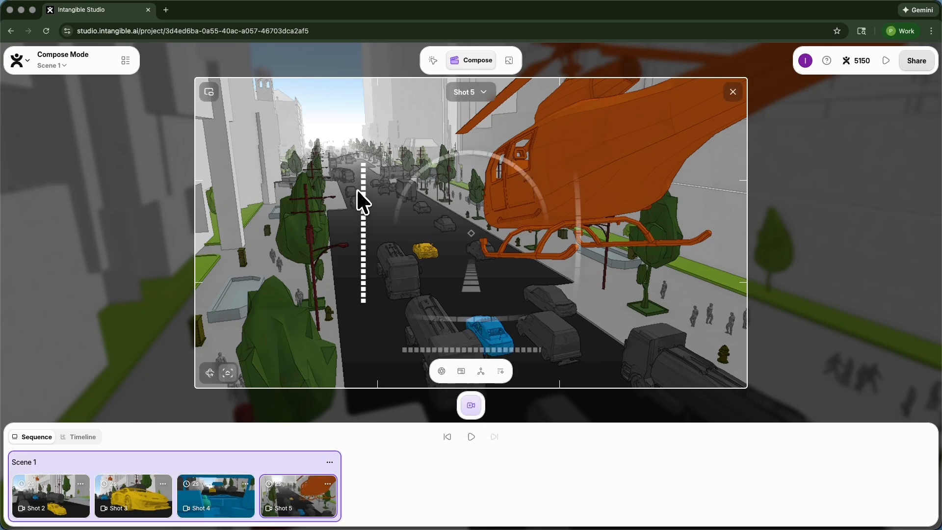